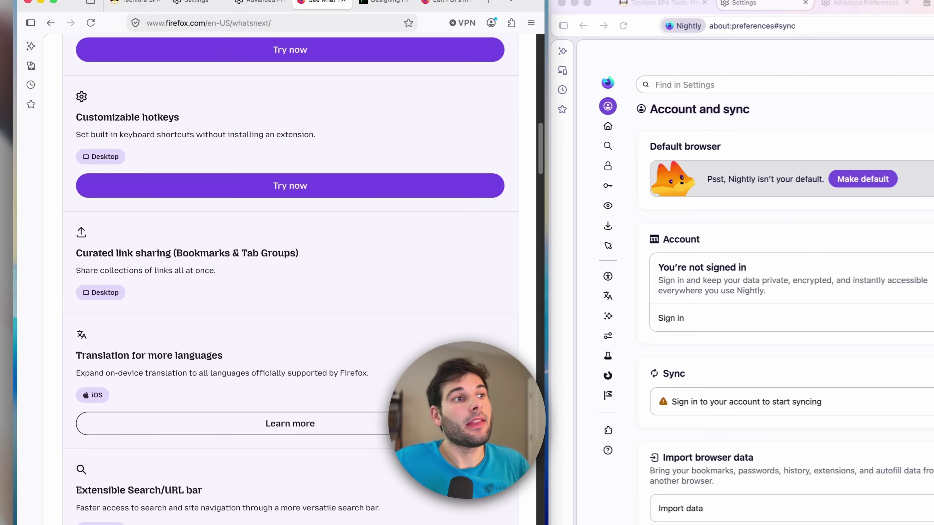
Look over the feature entries on the Firefox roadmap page, from link sharing back to PDF editor improvements
scroll(291, 247, "up", 5)
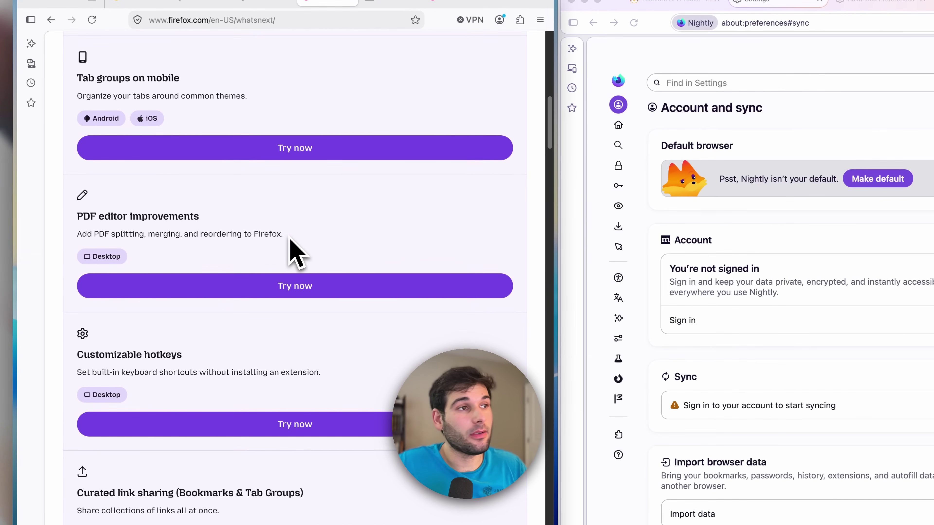
scroll(294, 251, "up", 6)
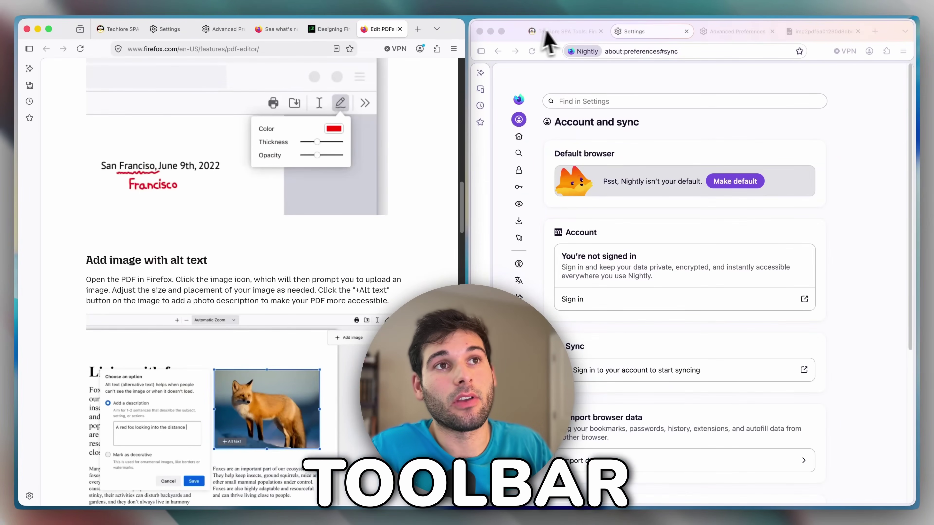
Show the Techlore SPA Tools page in both the Nightly and the Firefox window to compare their tab and toolbar styling
left_click(556, 32)
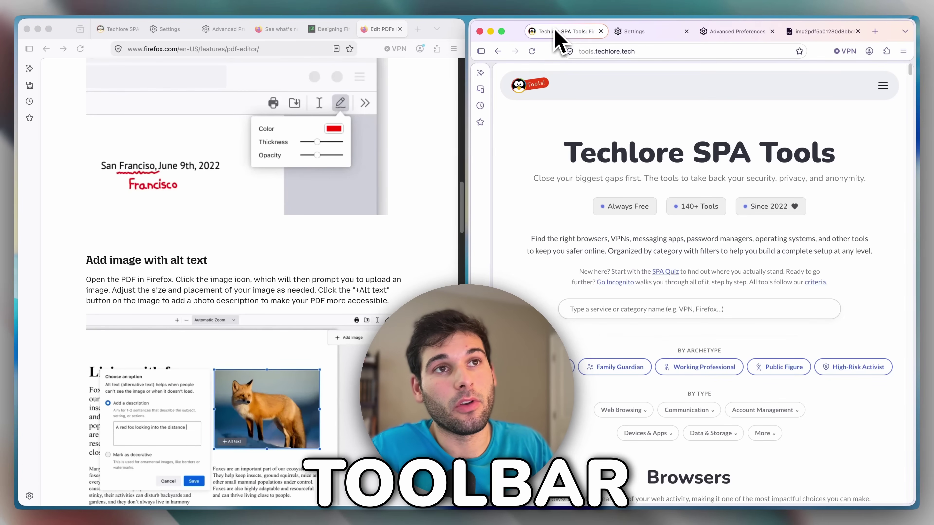
left_click(248, 96)
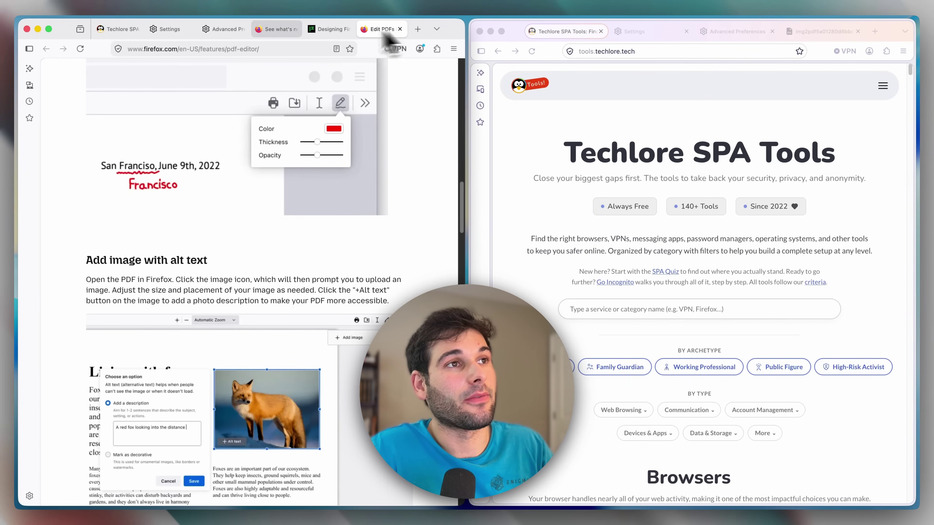
left_click(112, 29)
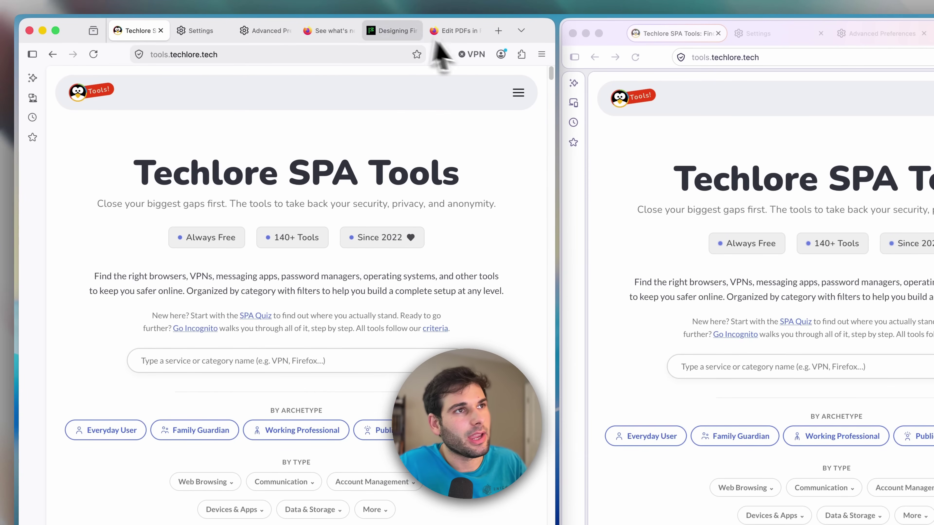
Switch Firefox to its Settings page and Nightly to Advanced Preferences to compare the active and inactive tab designs
left_click(201, 31)
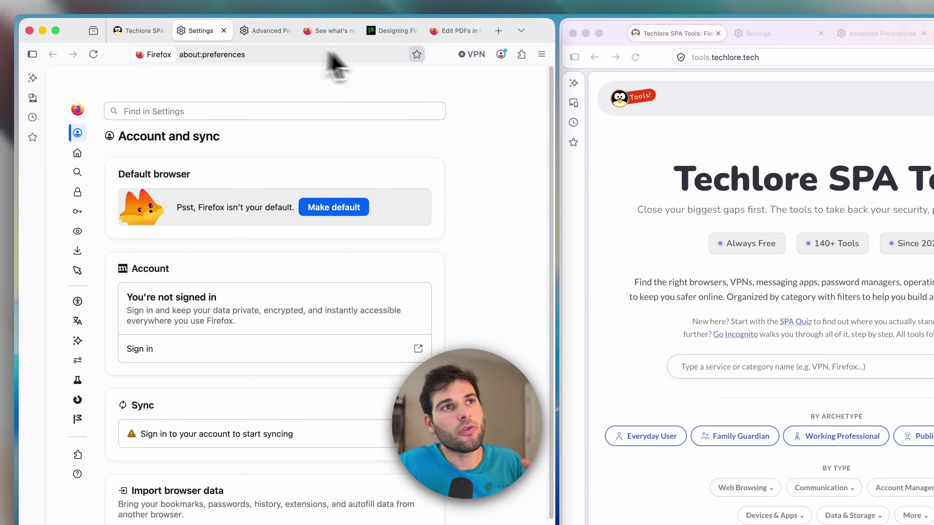
mouse_move(459, 33)
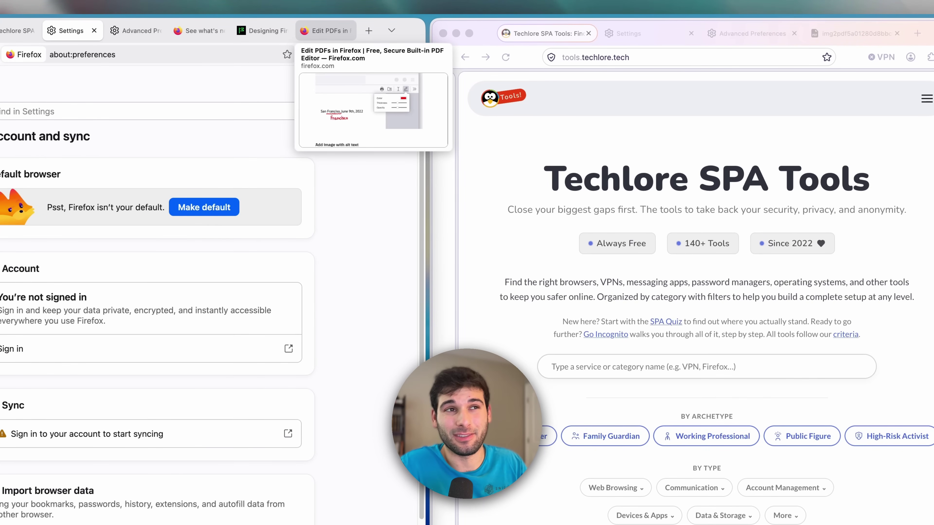
left_click(560, 117)
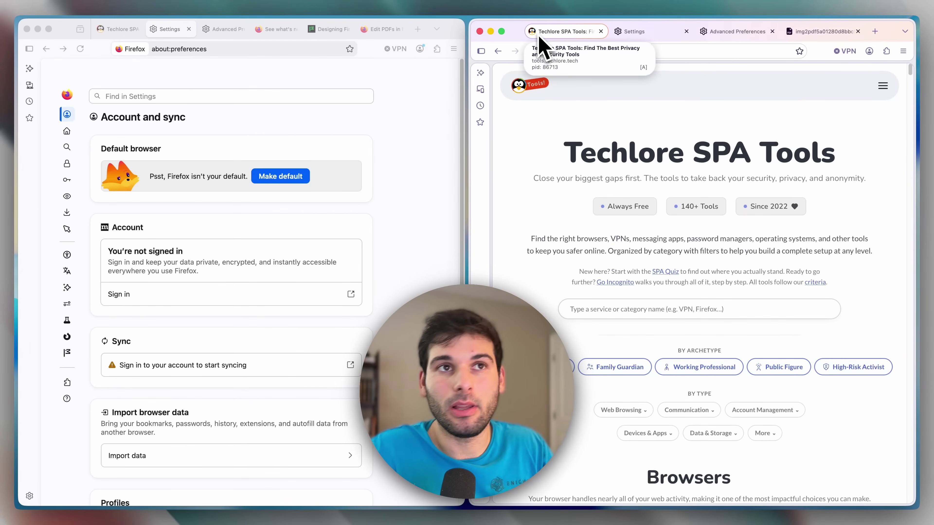
left_click(625, 31)
left_click(737, 31)
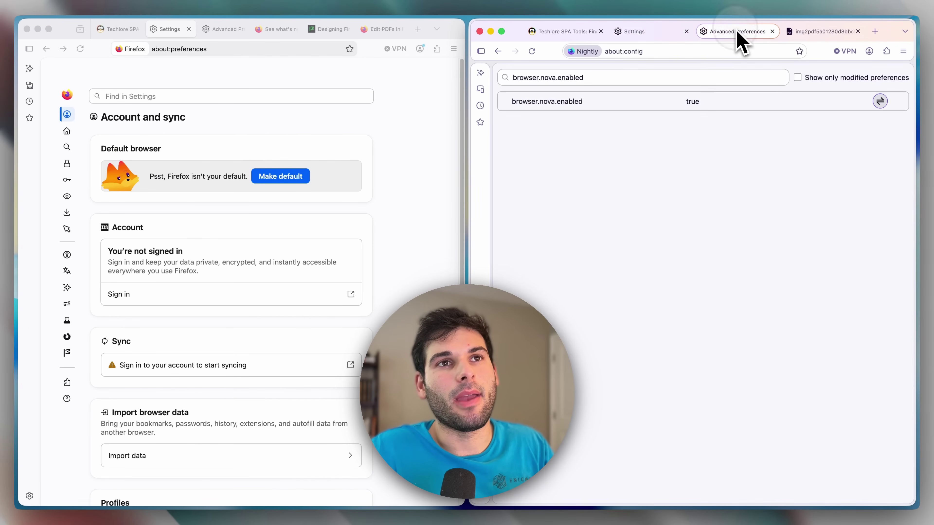
Open the application menu in Nightly and in Firefox to compare the two menu layouts
left_click(171, 37)
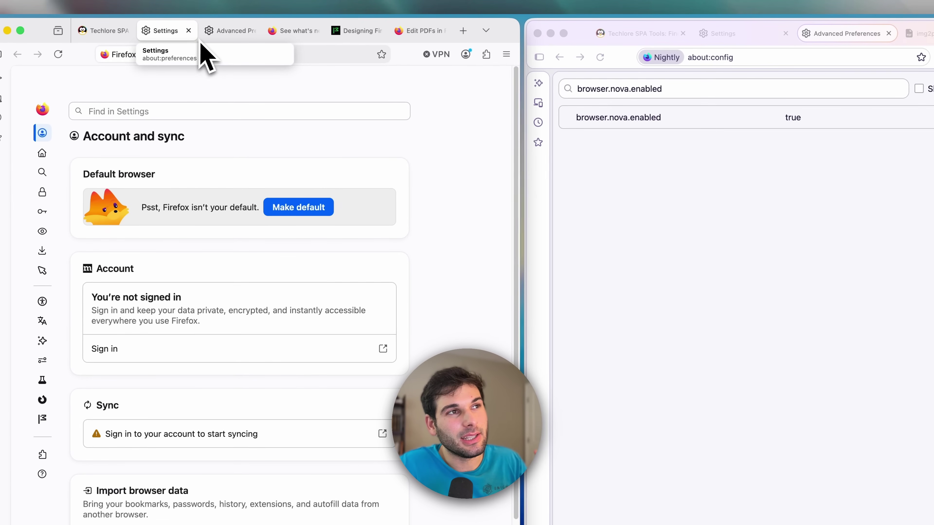
left_click(834, 34)
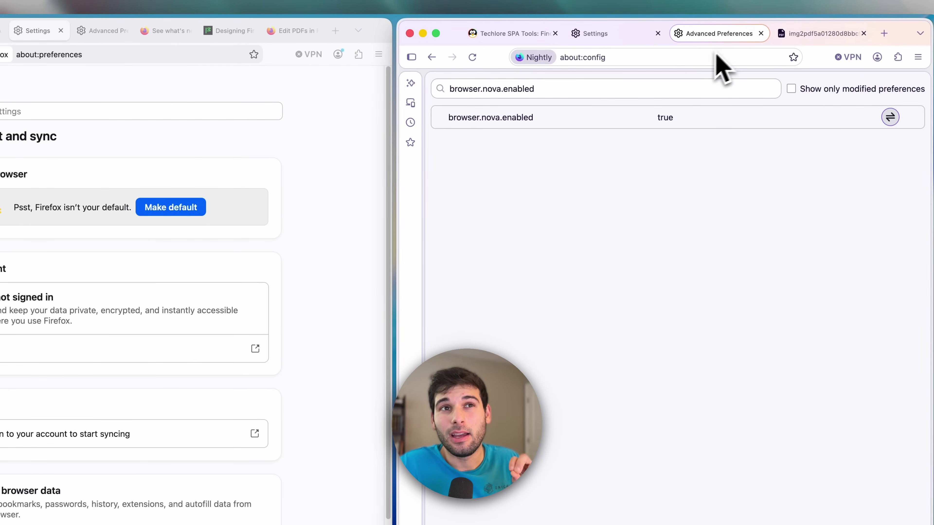
left_click(918, 57)
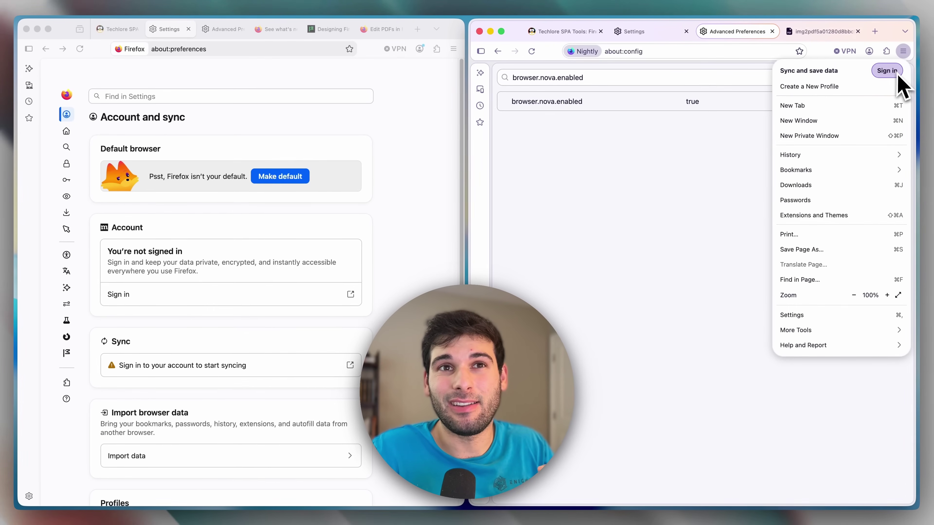
left_click(454, 49)
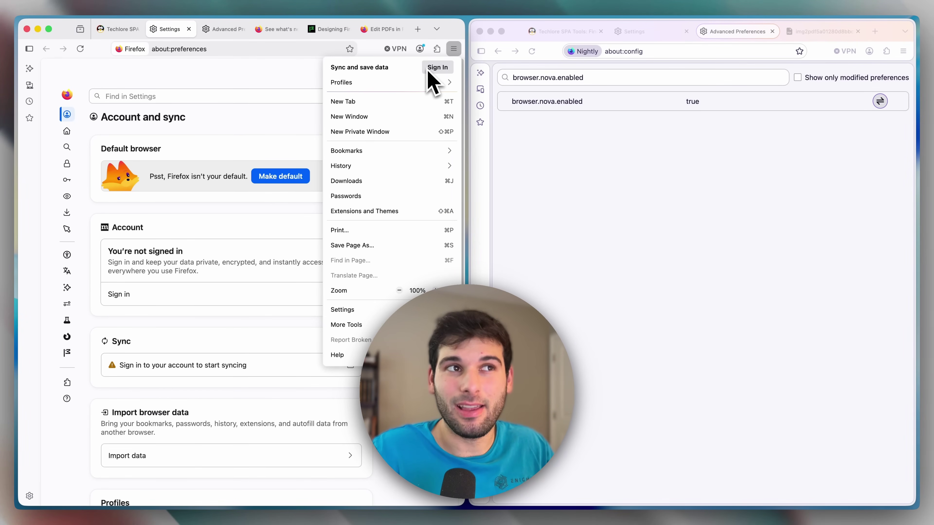
left_click(719, 94)
Show Nightly's Account and sync settings beside the same page in Firefox to compare them
left_click(658, 32)
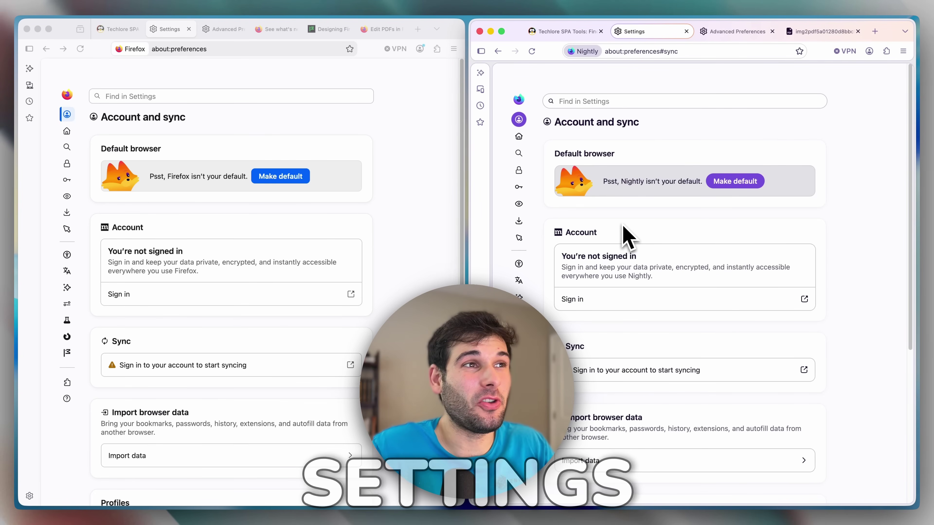
left_click(375, 144)
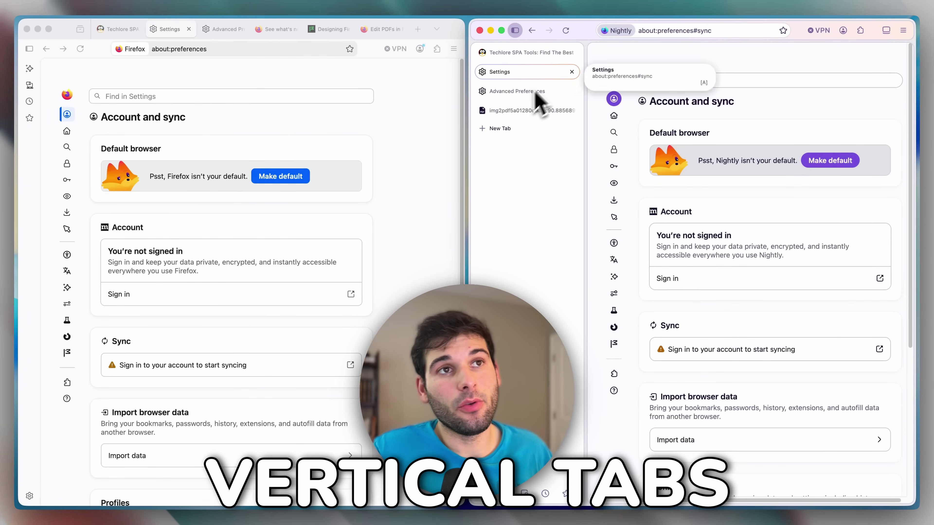
Turn on vertical tabs in the Firefox window to match the Nightly window
right_click(580, 29)
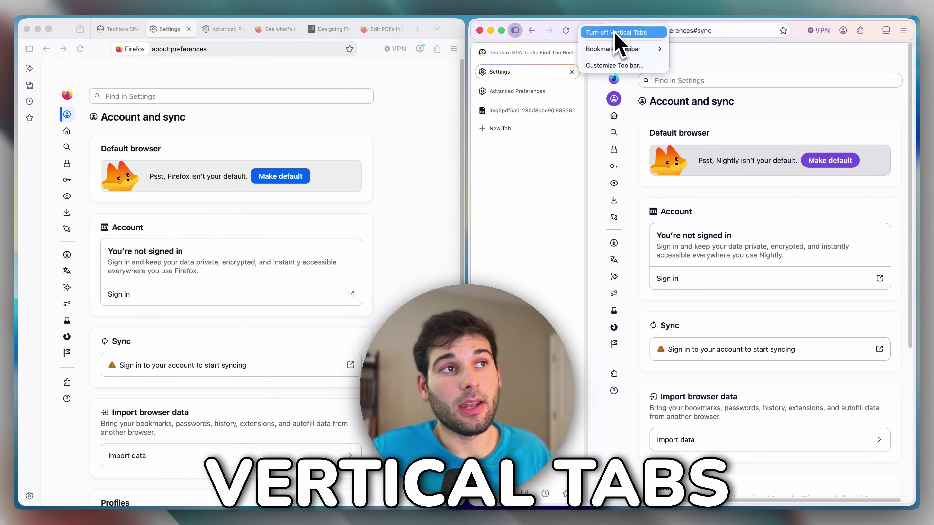
left_click(454, 37)
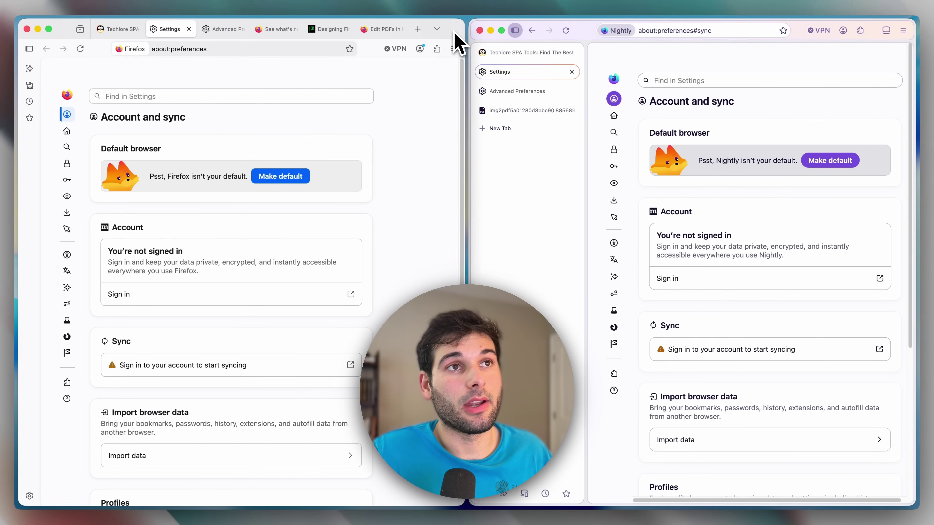
right_click(451, 26)
left_click(468, 50)
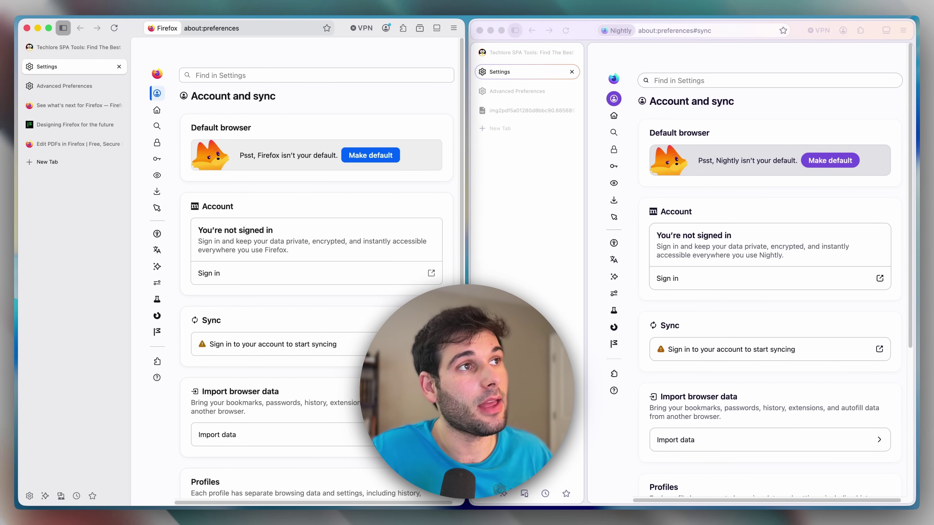
Compare the vertical tab lists of Nightly and Firefox by alternating between the two windows
left_click(546, 150)
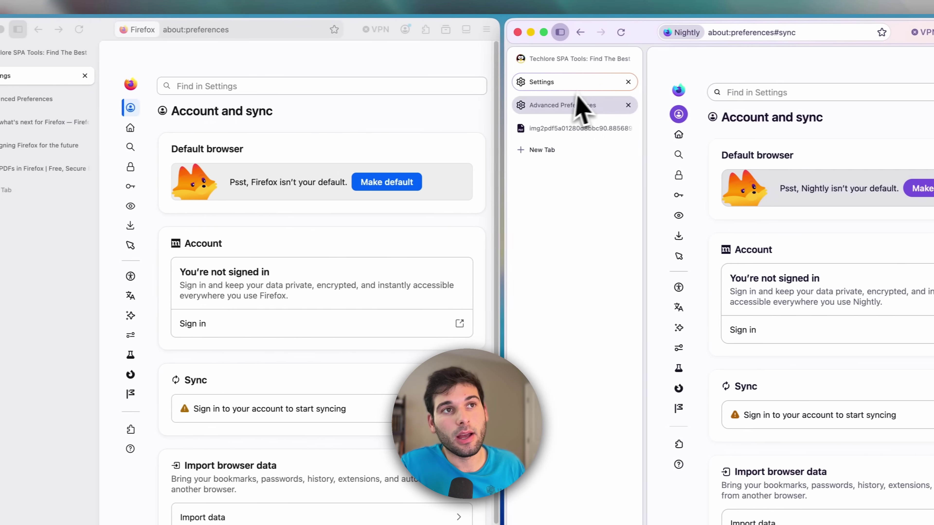
left_click(7, 77)
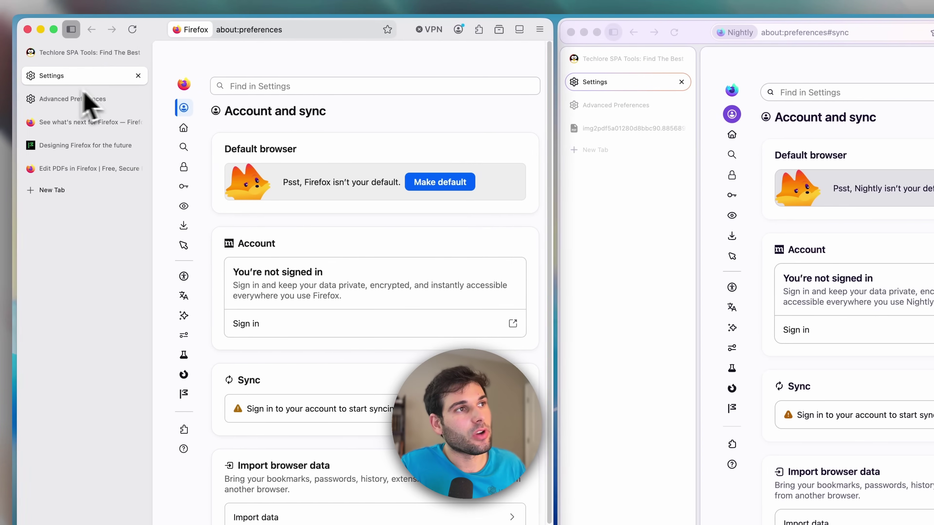
mouse_move(86, 99)
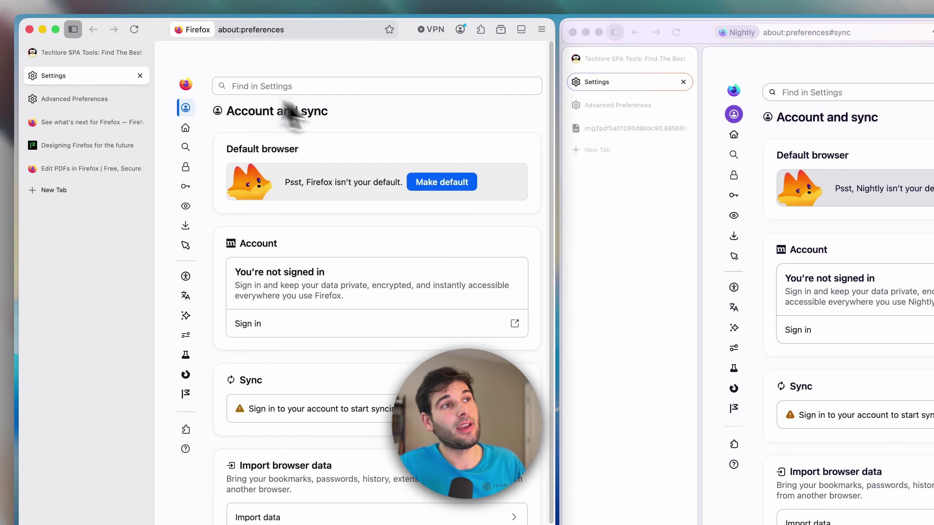
left_click(357, 117)
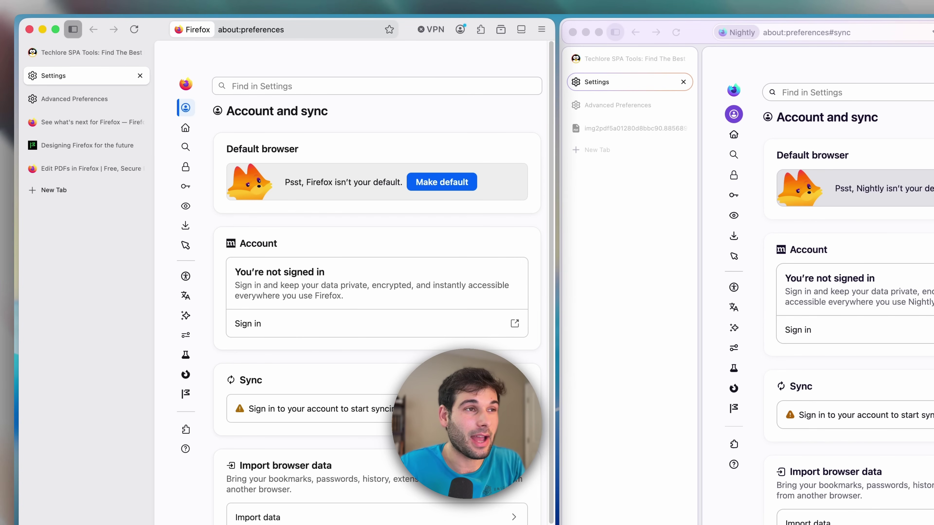
left_click(821, 167)
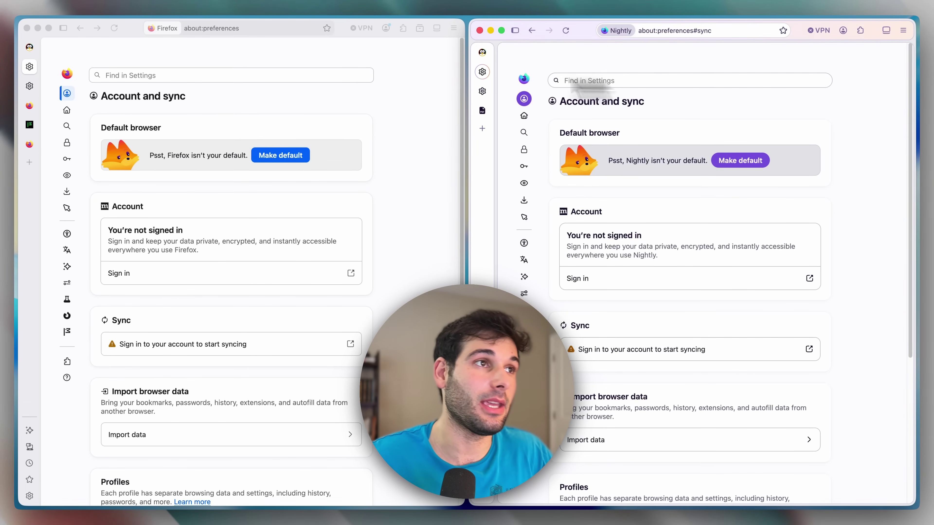
Search the settings for "tool" in Firefox and "toolb" in Nightly, and highlight part of Nightly's Window density heading and description
left_click(223, 78)
left_click(167, 75)
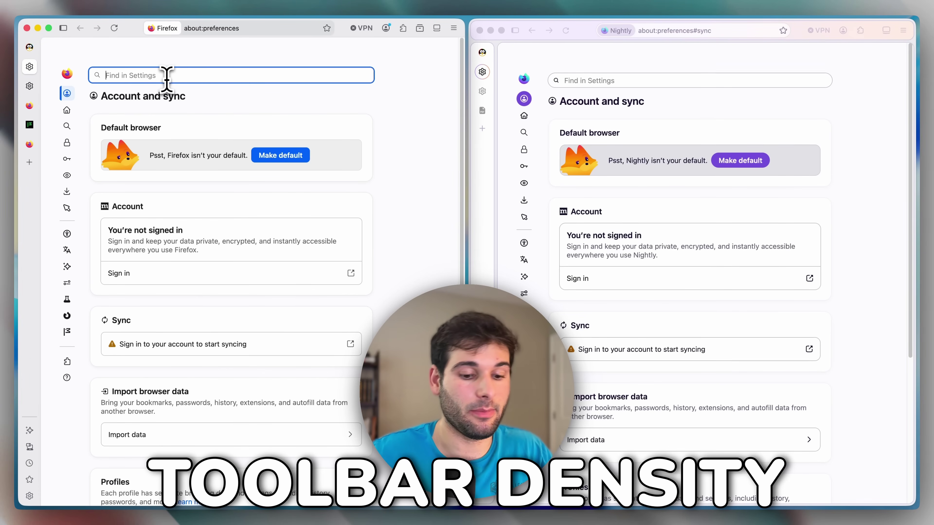
type("tool")
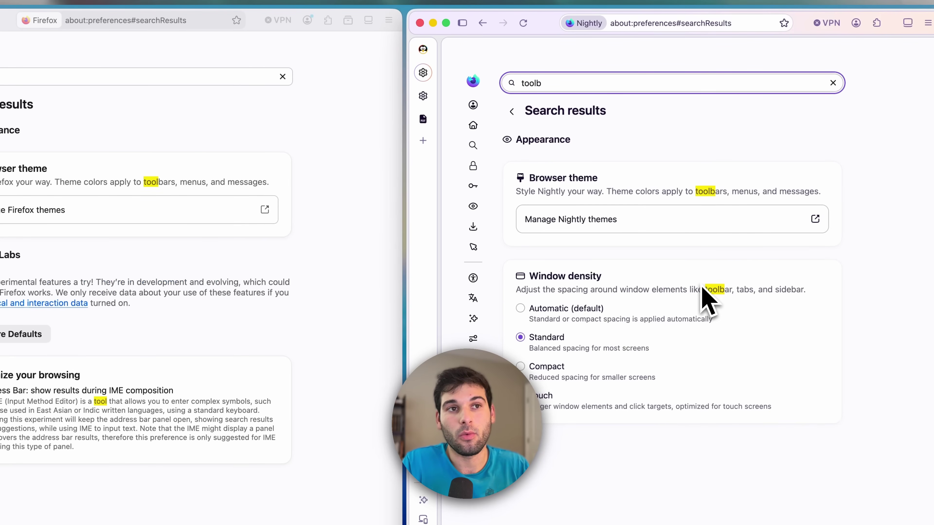
left_click_drag(618, 290, 552, 279)
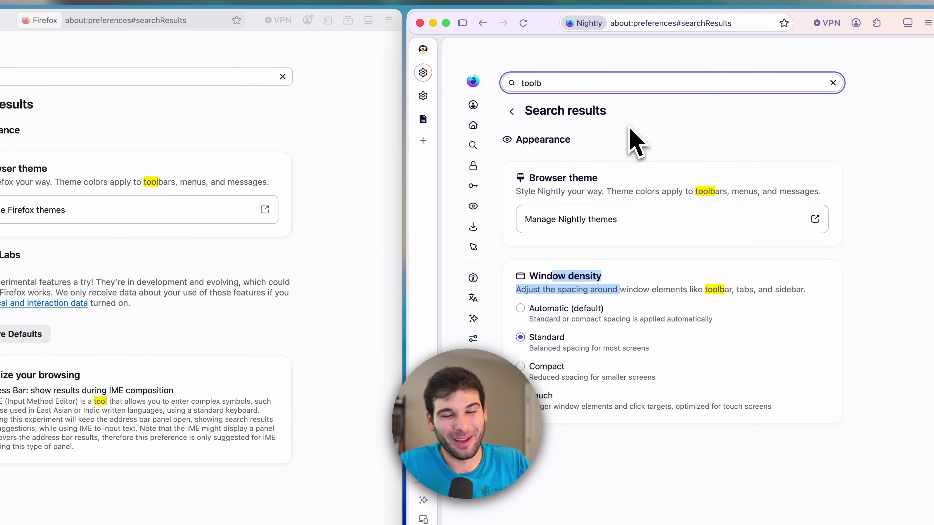
Turn off vertical tabs in Nightly and compare its horizontal toolbar with Firefox's
right_click(580, 34)
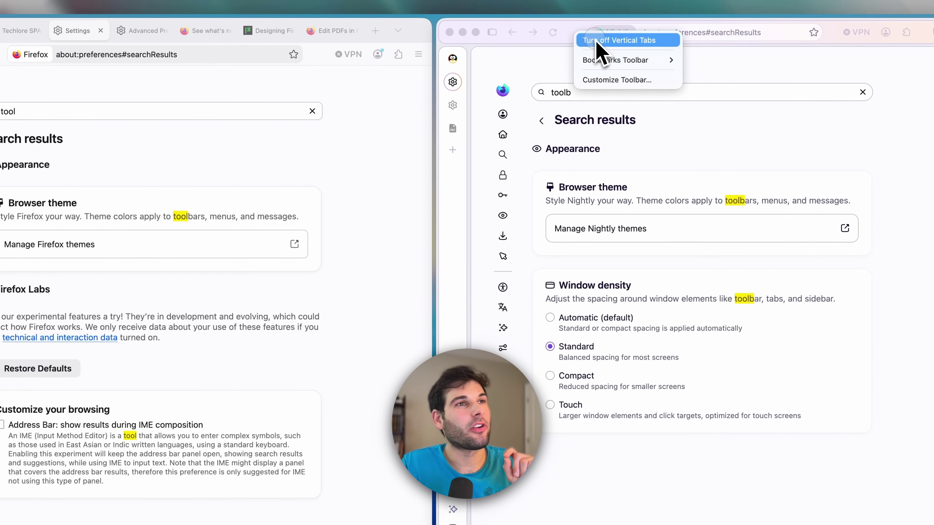
left_click(588, 37)
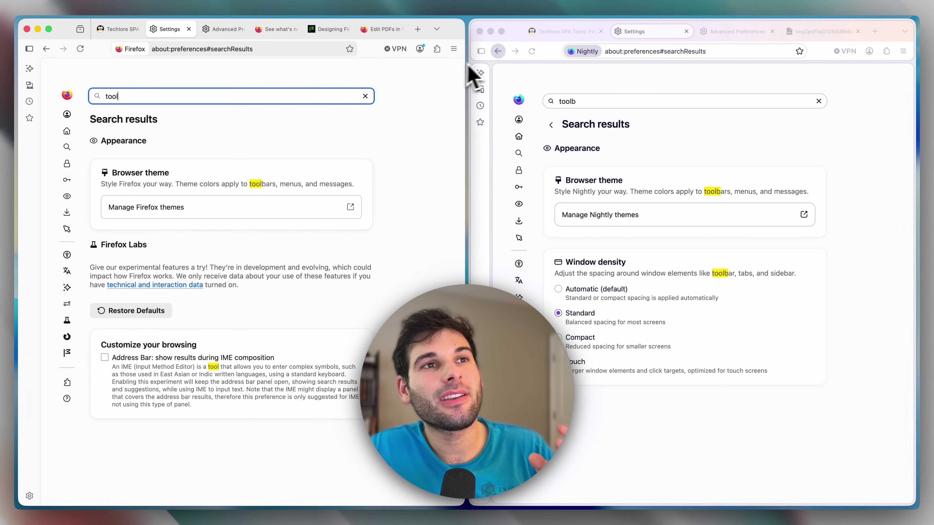
left_click(584, 75)
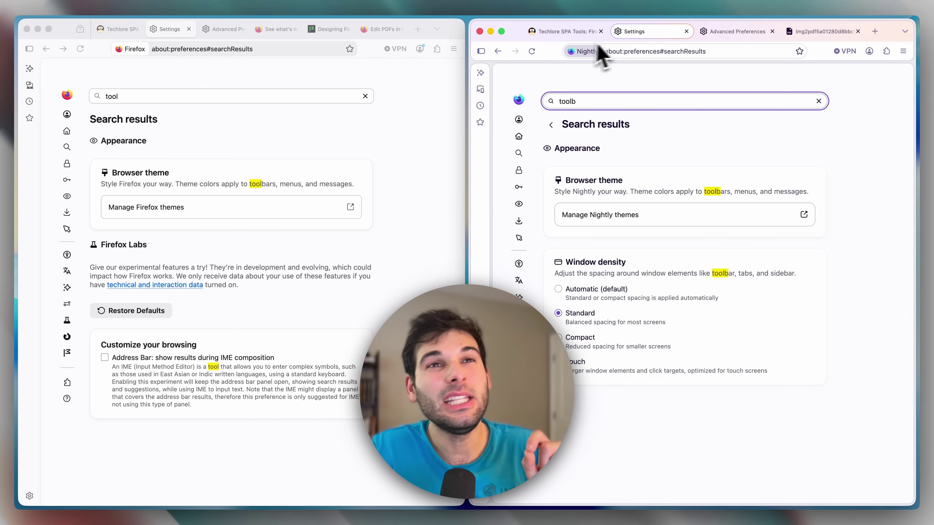
left_click(372, 76)
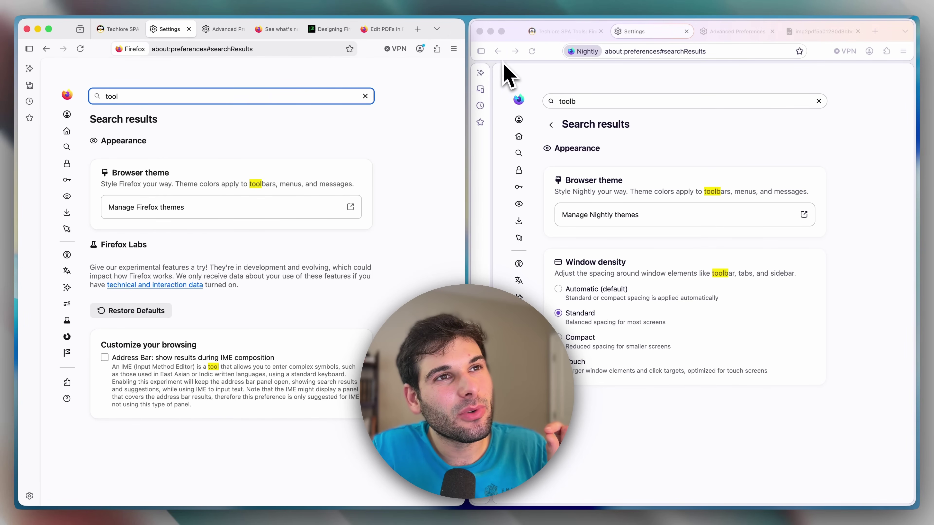
Try the Compact window density in Nightly and change it to Touch
left_click(589, 336)
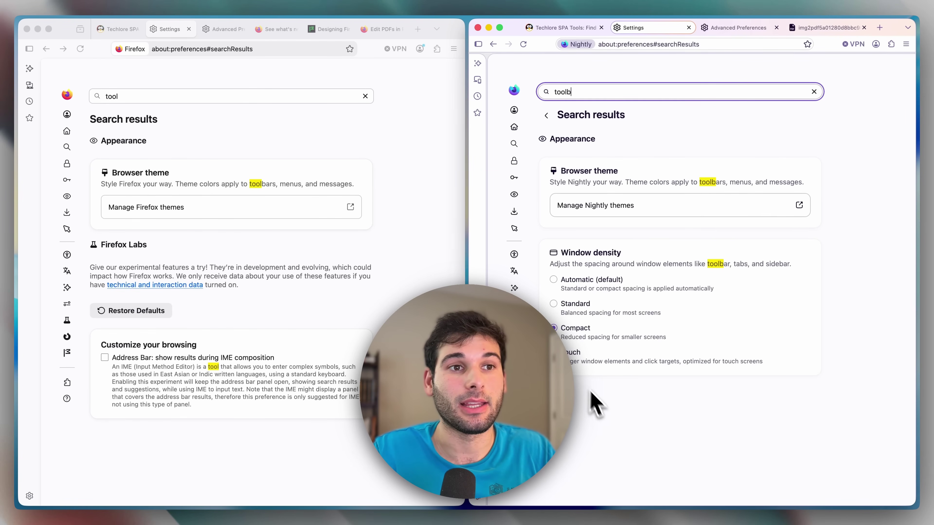
left_click(573, 353)
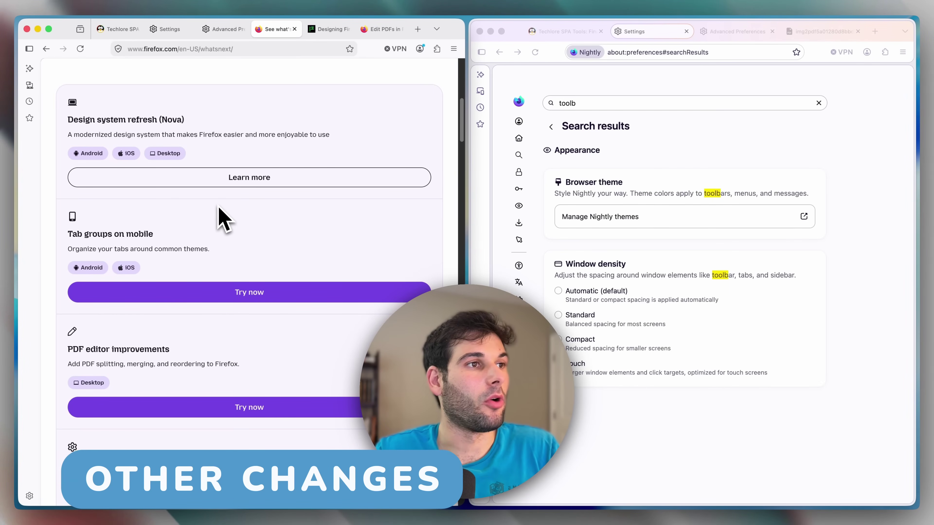
Skim the productivity entries on the Firefox roadmap page and bring up the Techlore Checklist PDF in Nightly
scroll(232, 213, "down", 4)
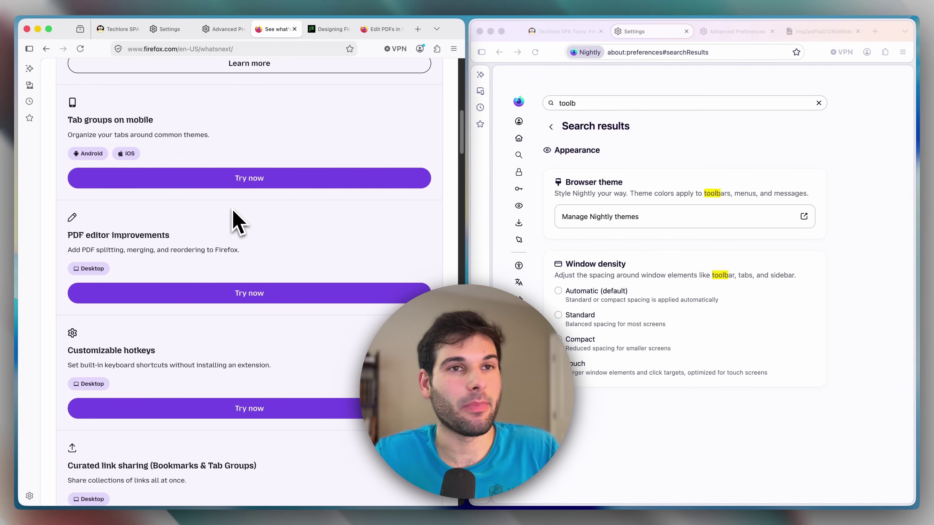
scroll(235, 221, "up", 10)
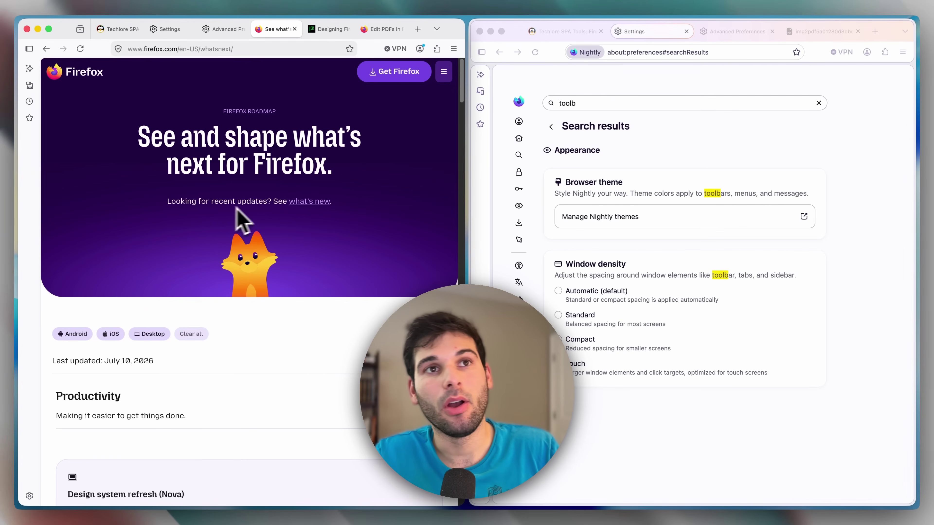
left_click(802, 32)
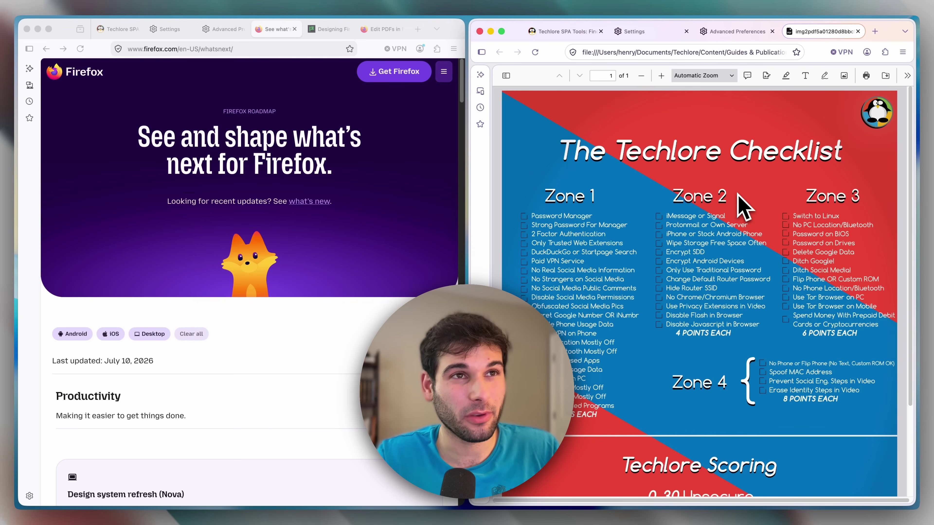
Show the Techlore SPA Tools page in Firefox and look over the Techlore Checklist PDF in Nightly
left_click(116, 29)
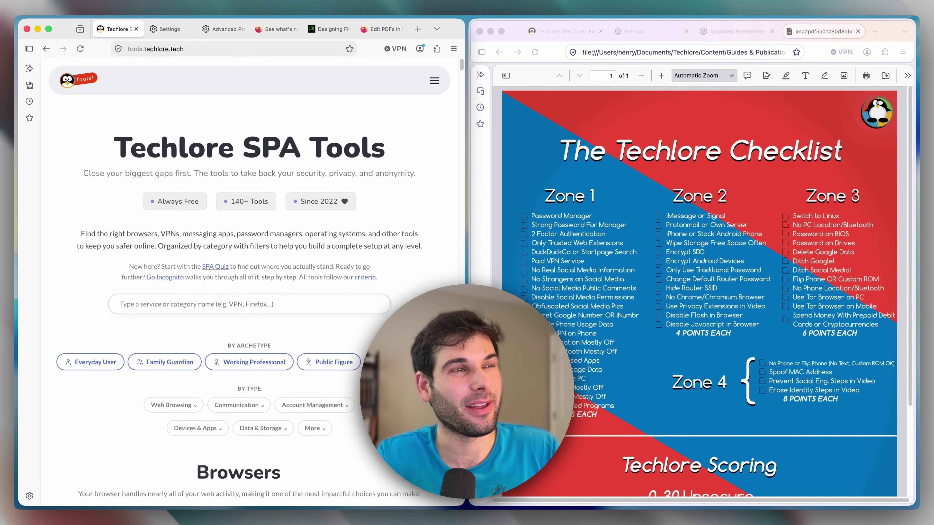
left_click(635, 151)
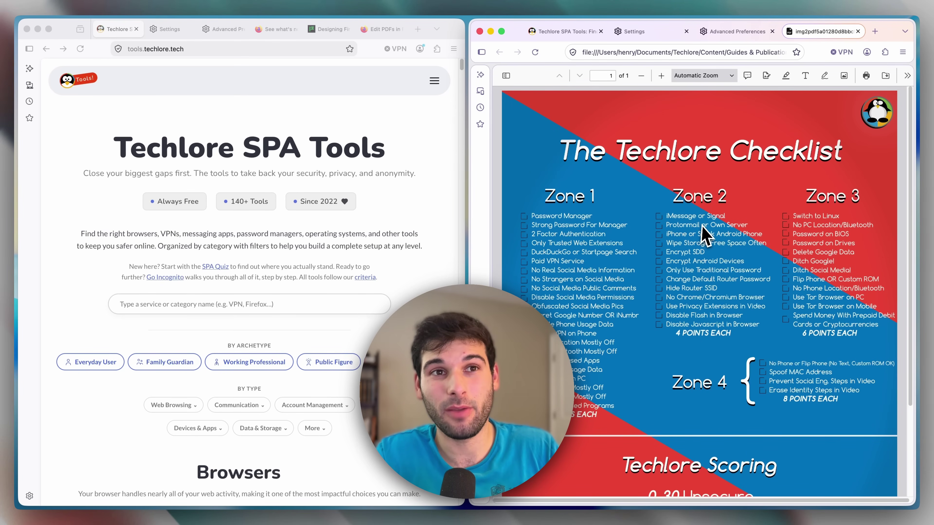
scroll(688, 226, "down", 5)
scroll(688, 226, "up", 5)
scroll(688, 226, "down", 3)
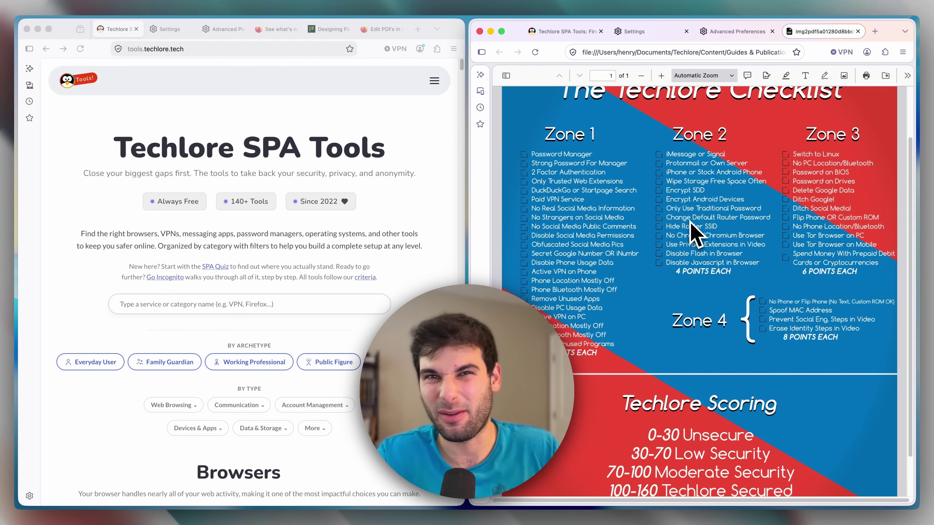
Load quiz.techlore.tech in the Firefox window's current tab
left_click(168, 54)
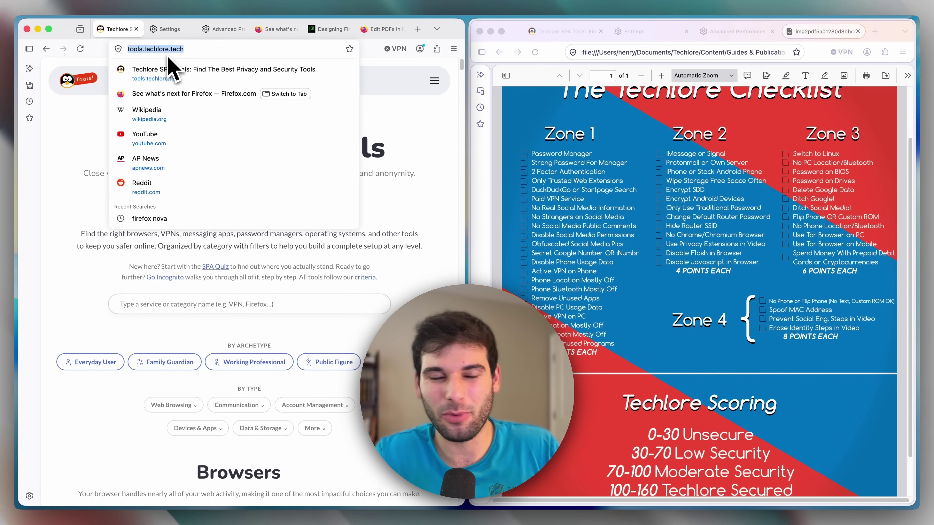
type("quiz.")
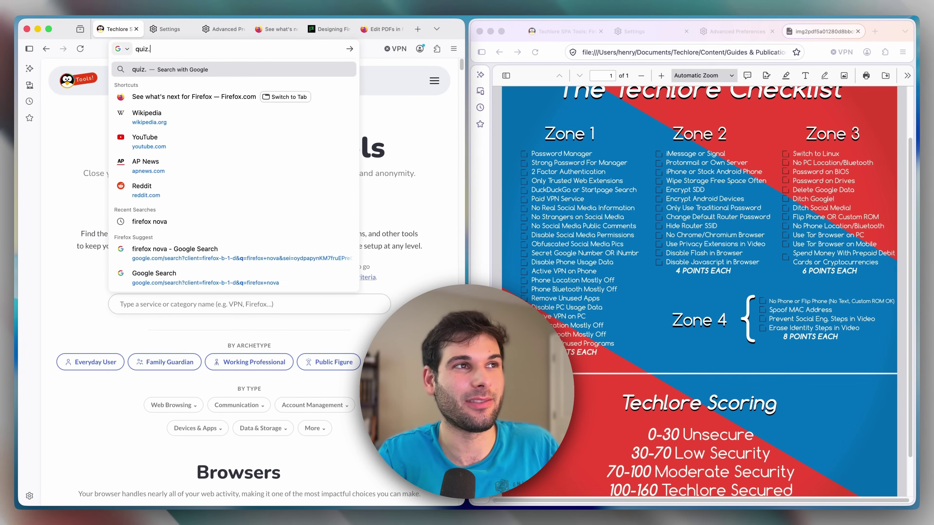
type("techlore.tech")
key("Return")
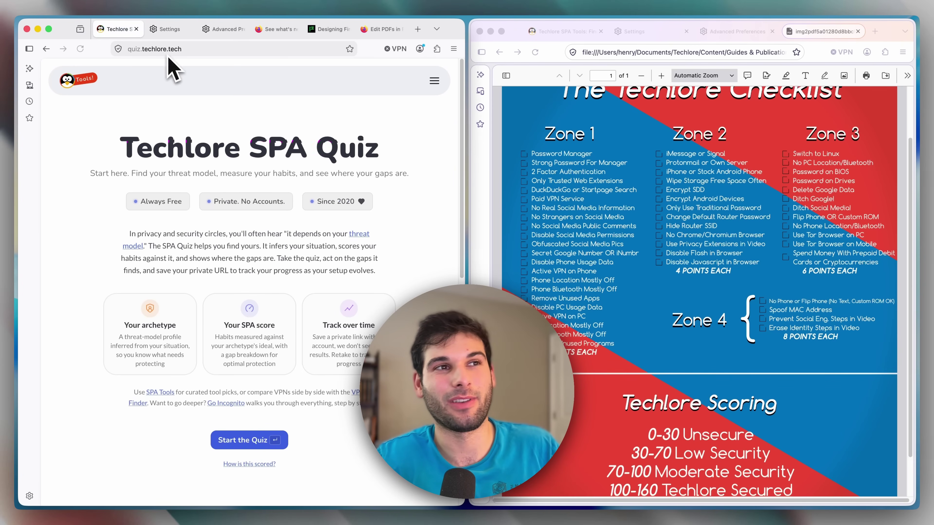
Create a typed signature with the signer's first name and add it to the Techlore Checklist PDF in Nightly
left_click(704, 224)
scroll(705, 233, "up", 2)
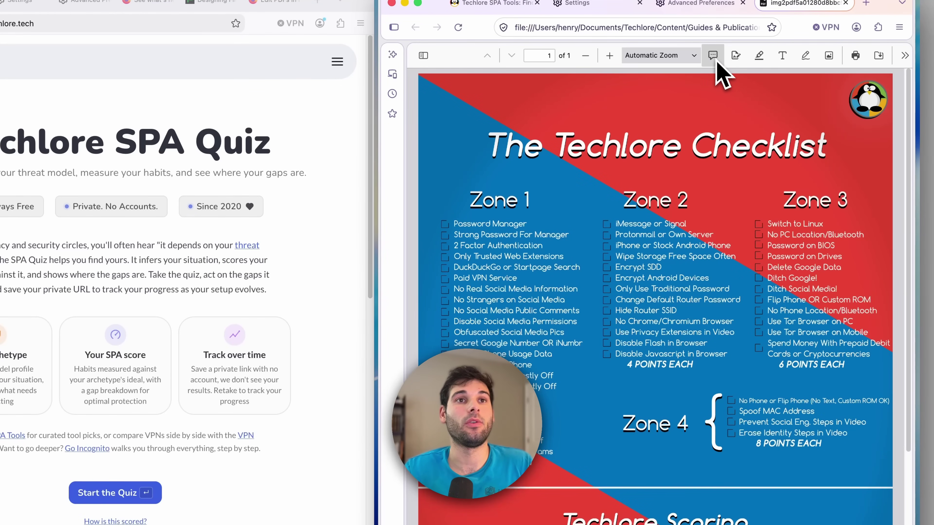
left_click(713, 56)
left_click(735, 56)
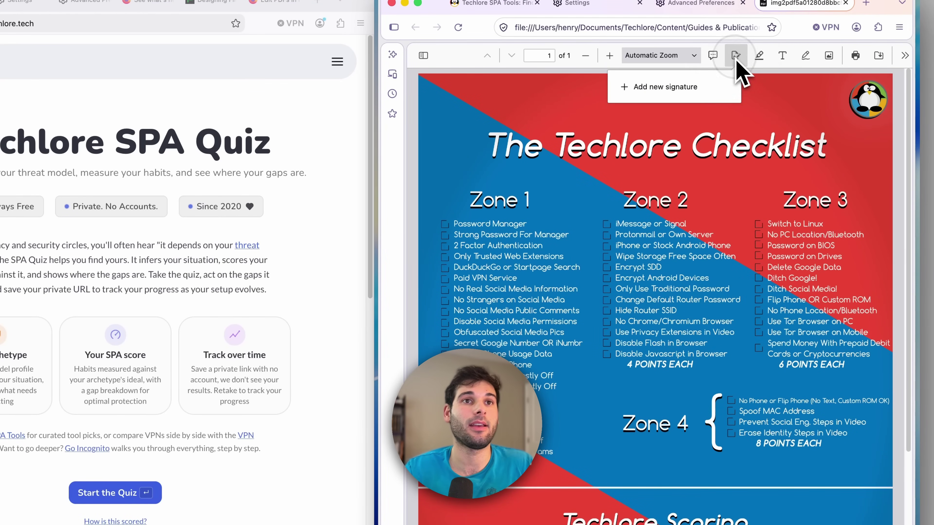
left_click(697, 82)
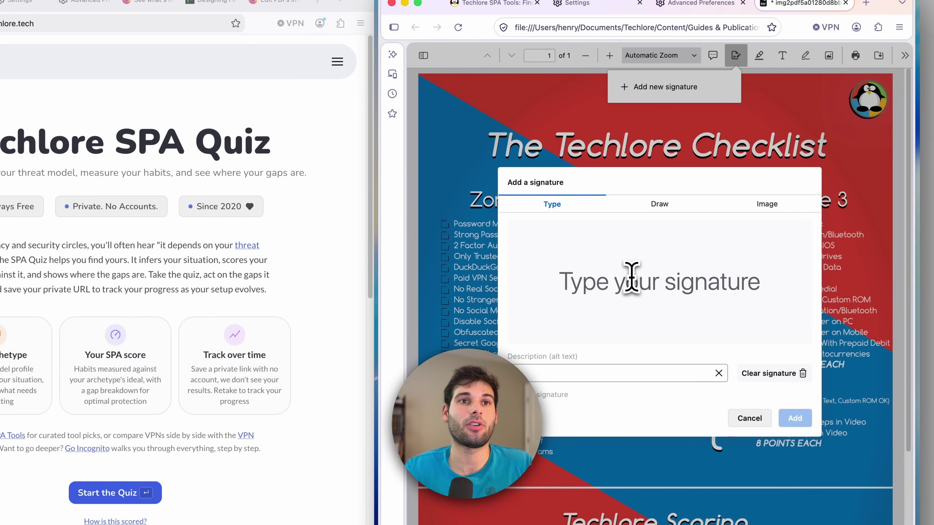
left_click(624, 287)
type("h")
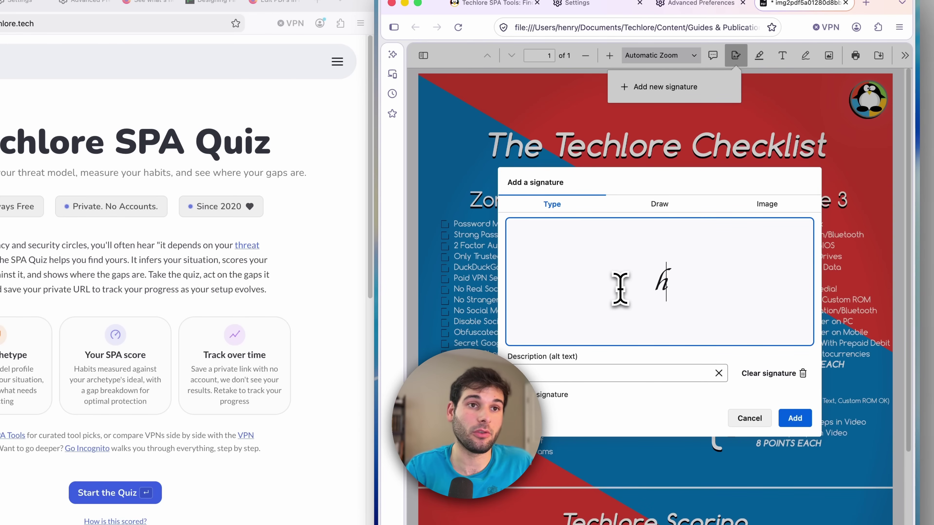
type("enry")
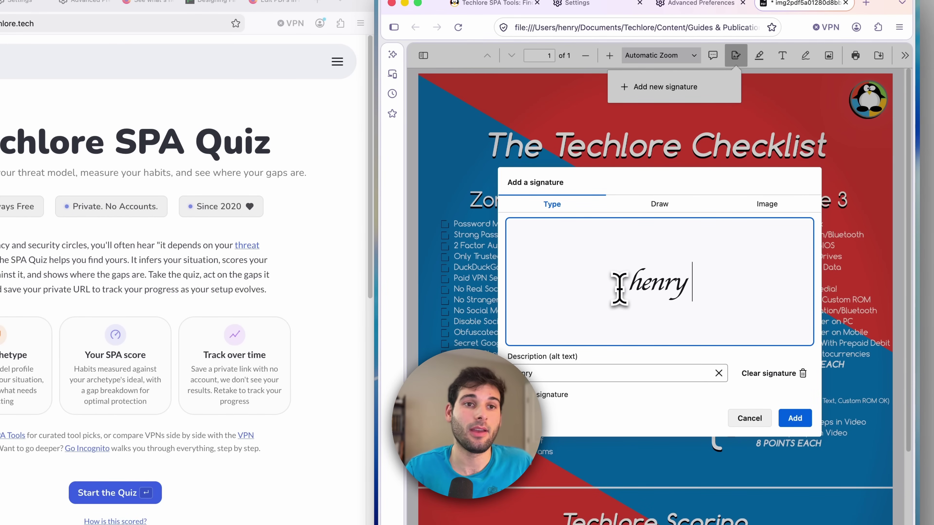
left_click(795, 419)
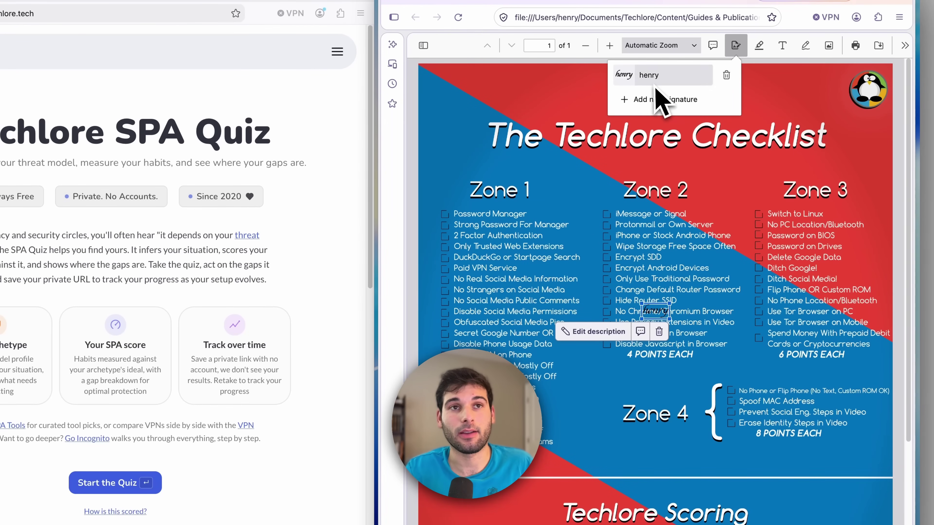
Insert the saved signature again, enlarge it and place it over the start of the checklist's title
left_click(655, 78)
mouse_move(654, 310)
left_mouse_down()
mouse_move(510, 151)
mouse_move(618, 210)
left_mouse_up()
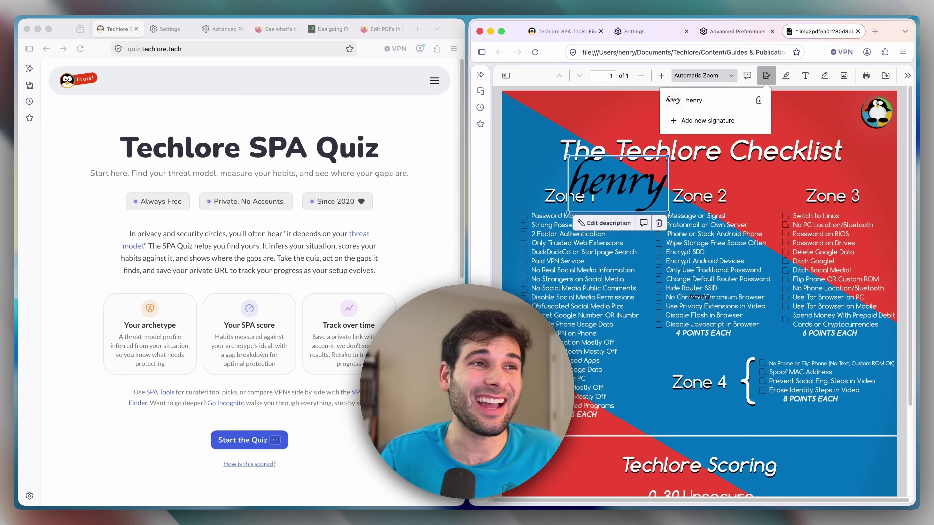
left_click_drag(669, 217, 644, 206)
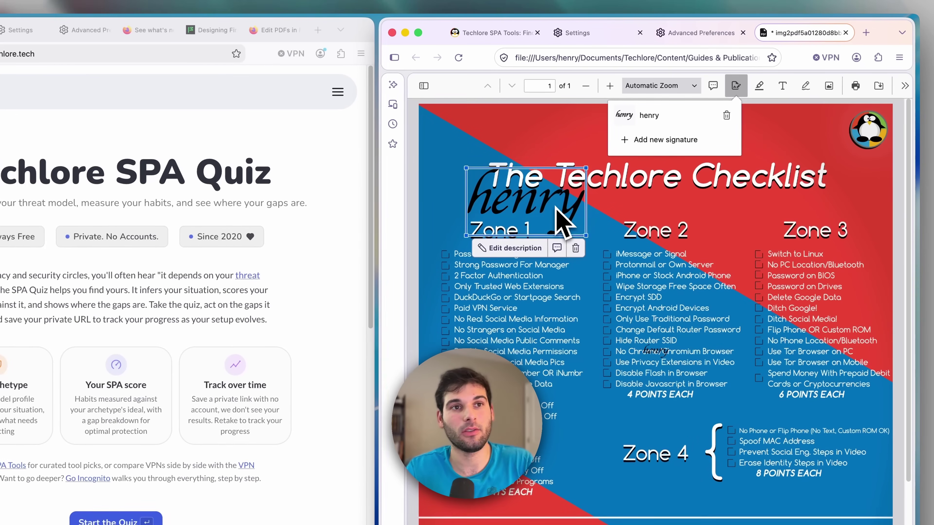
Try the PDF editor's highlight, text, draw and image tools around the checklist's title
left_click(785, 76)
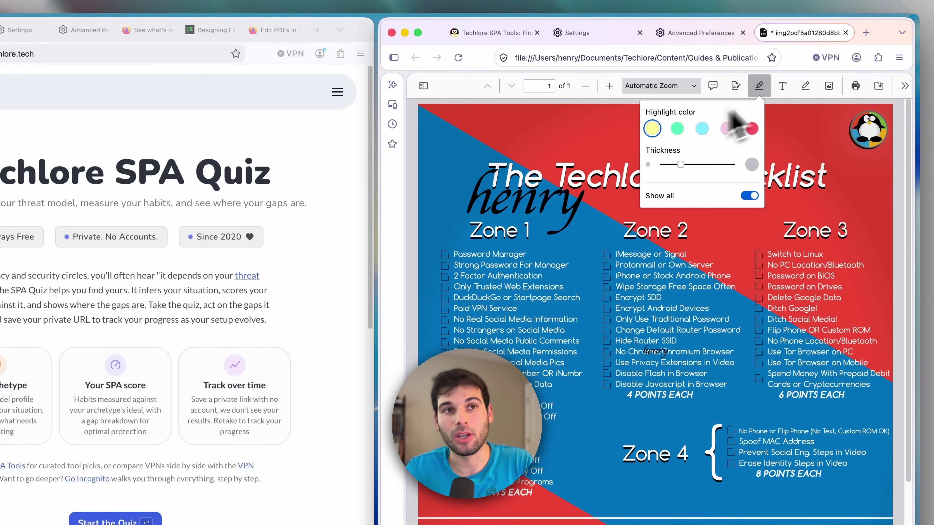
left_click(782, 85)
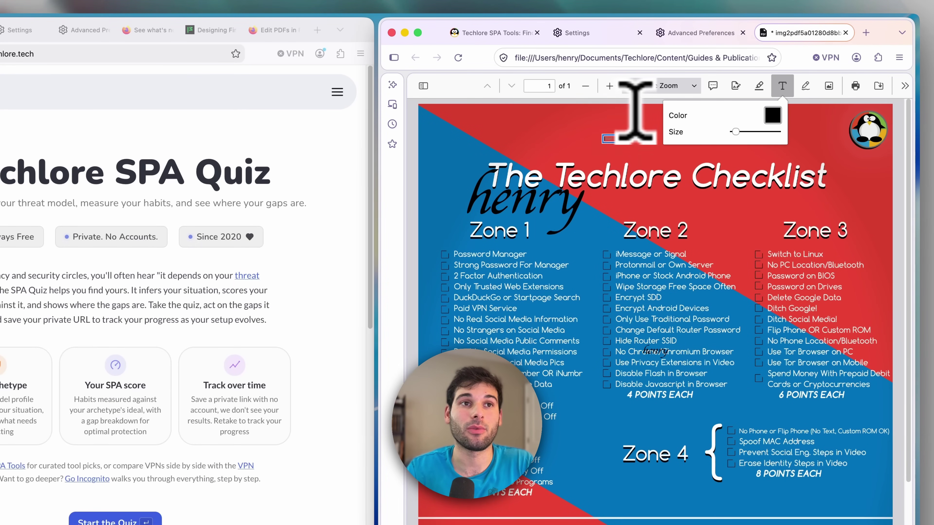
left_click(613, 142)
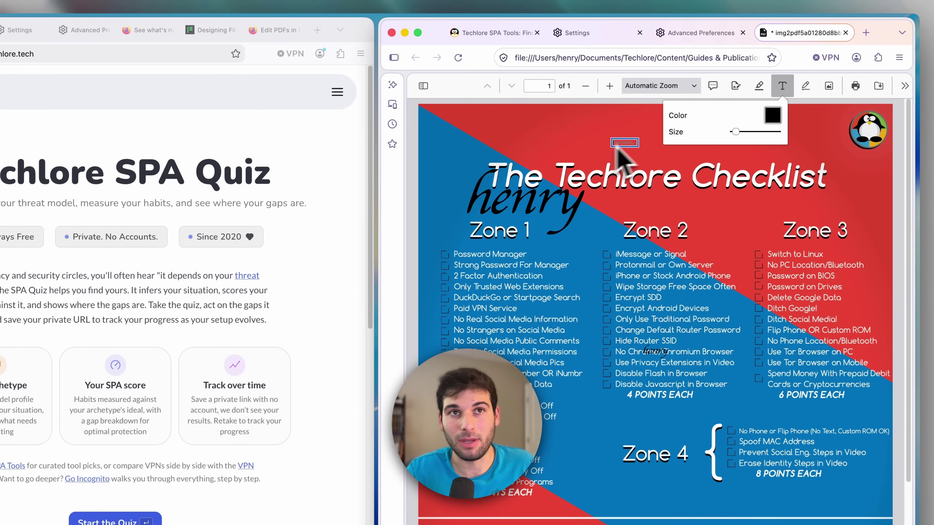
left_click(805, 86)
mouse_move(434, 144)
left_mouse_down()
mouse_move(667, 246)
mouse_move(738, 213)
mouse_move(548, 167)
left_mouse_up()
left_click(828, 87)
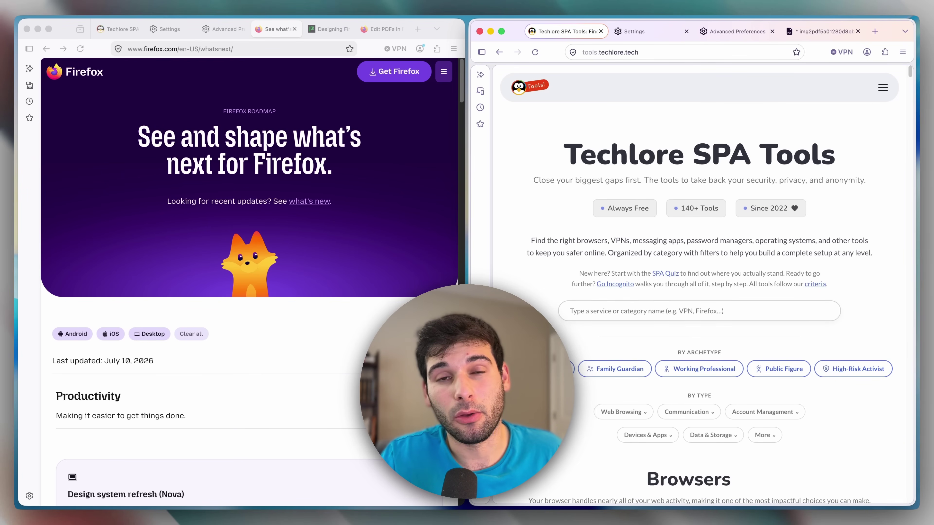
Open about:config in a new Firefox tab, search for "nova" and set browser.nova.enabled to true
key("super+t")
left_click(239, 48)
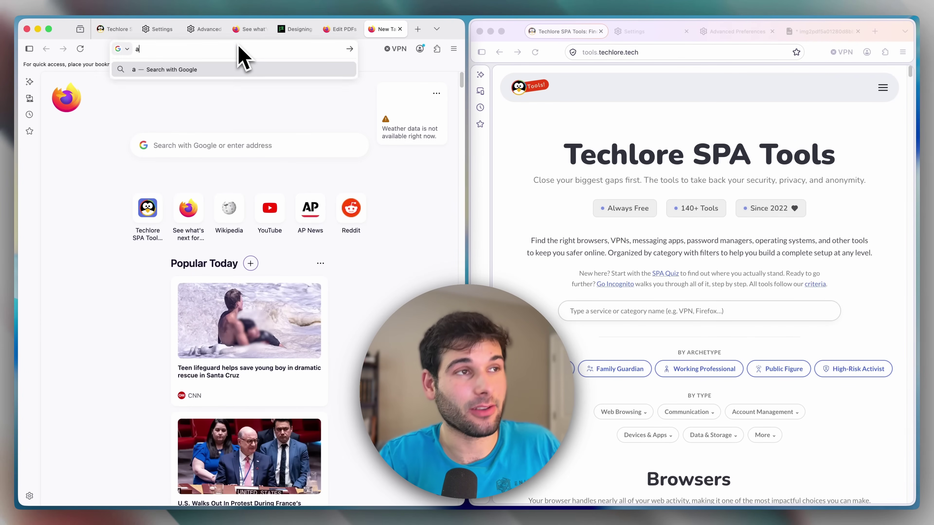
type("about:config")
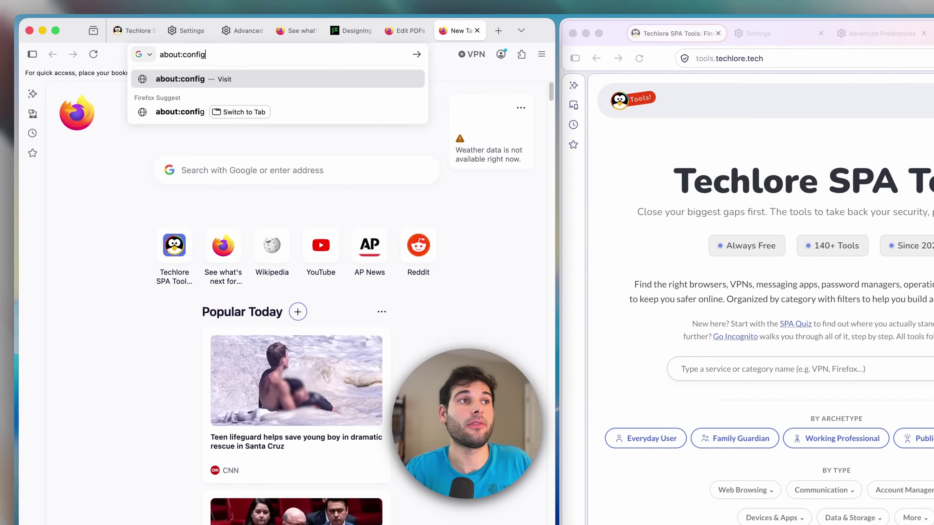
key("Return")
key("Return")
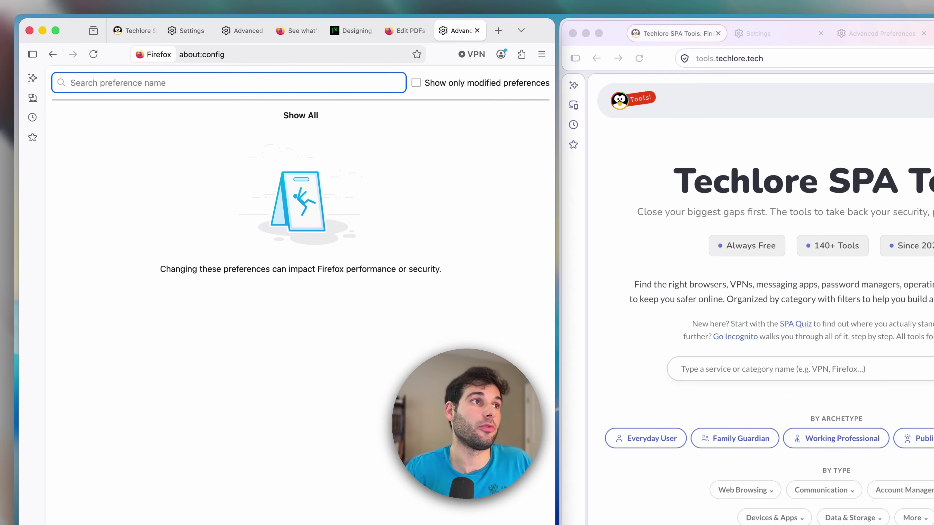
type("nova")
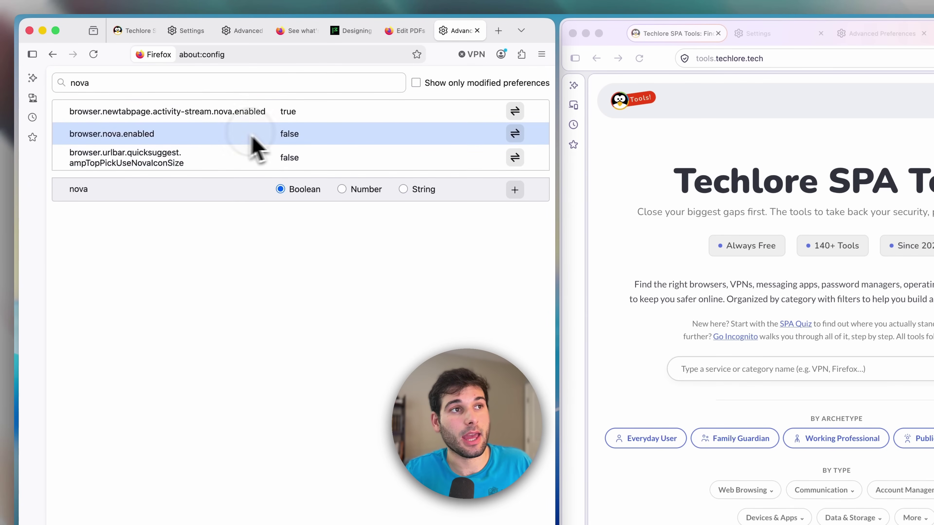
double_click(305, 143)
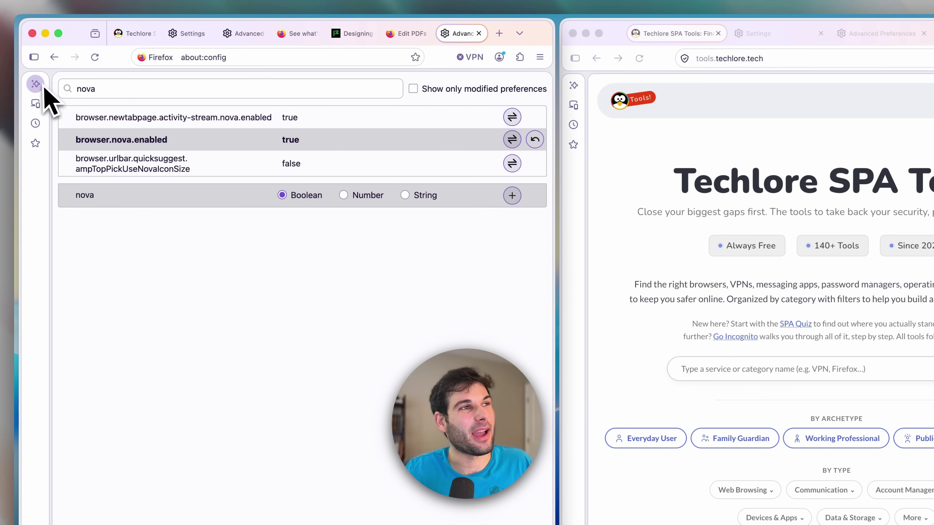
Open and close the AI chatbot sidebar in Firefox and compare the window with Nightly
left_click(643, 105)
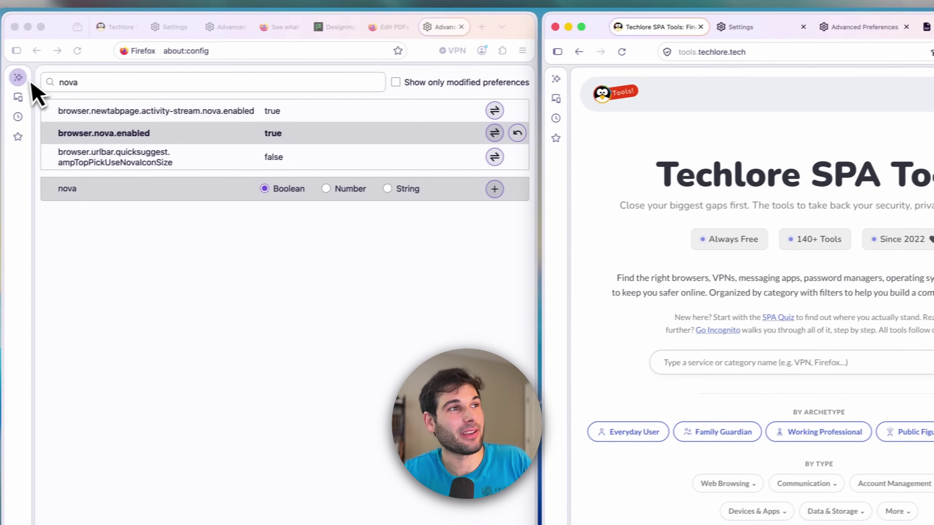
left_click(18, 78)
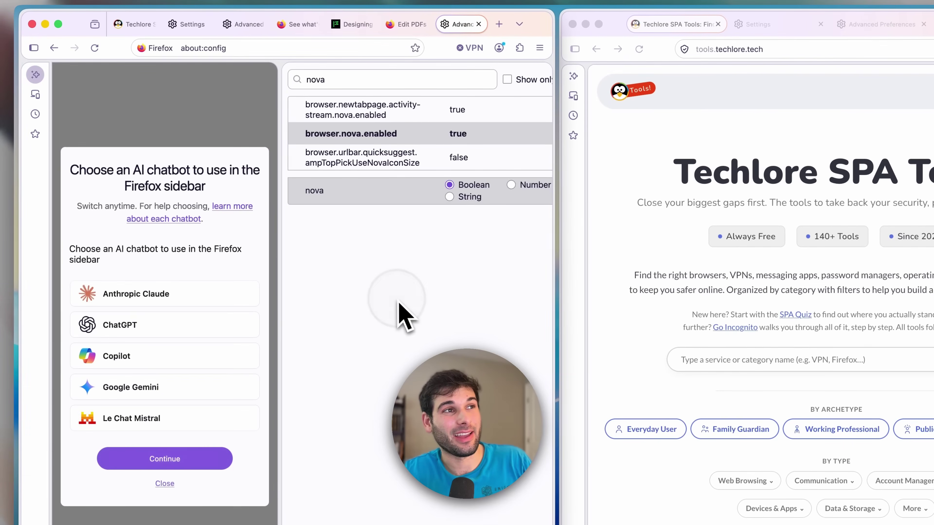
left_click(23, 79)
left_click(628, 193)
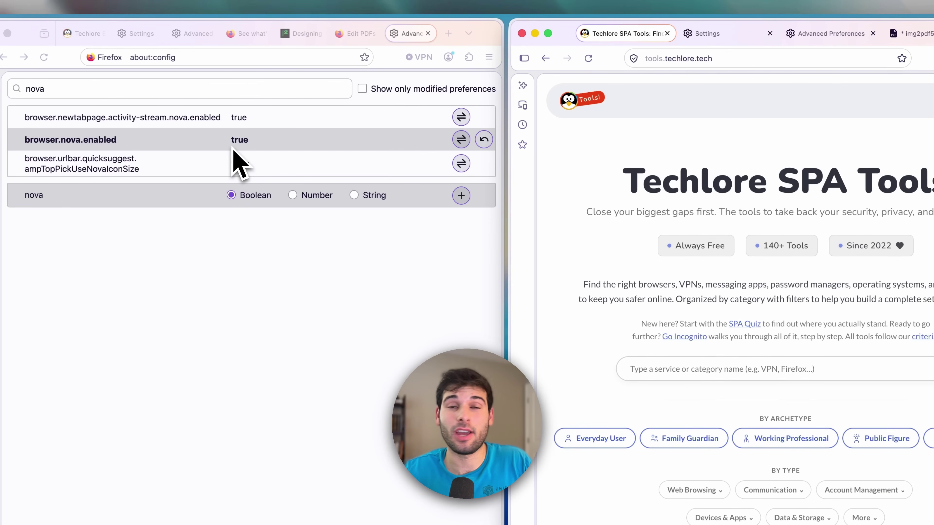
Toggle the browser.nova.enabled preference in Firefox once more
left_click(217, 149)
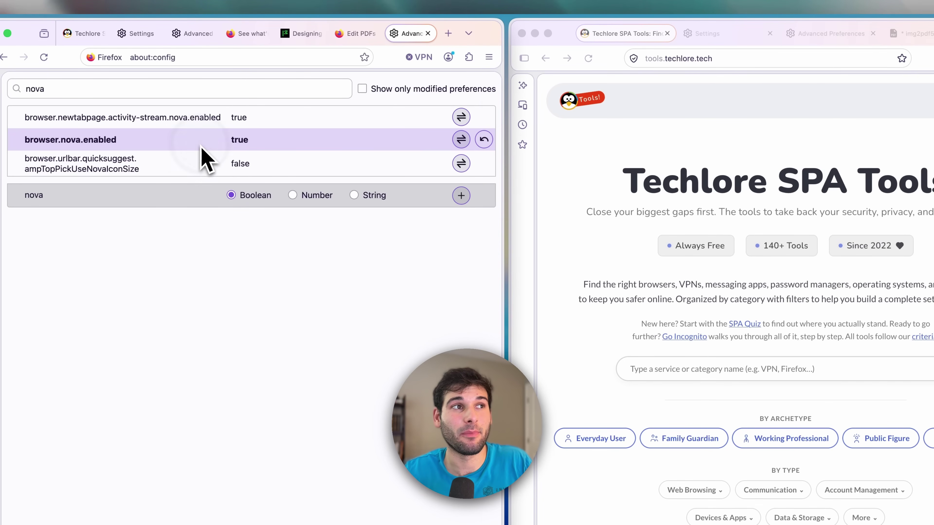
double_click(204, 141)
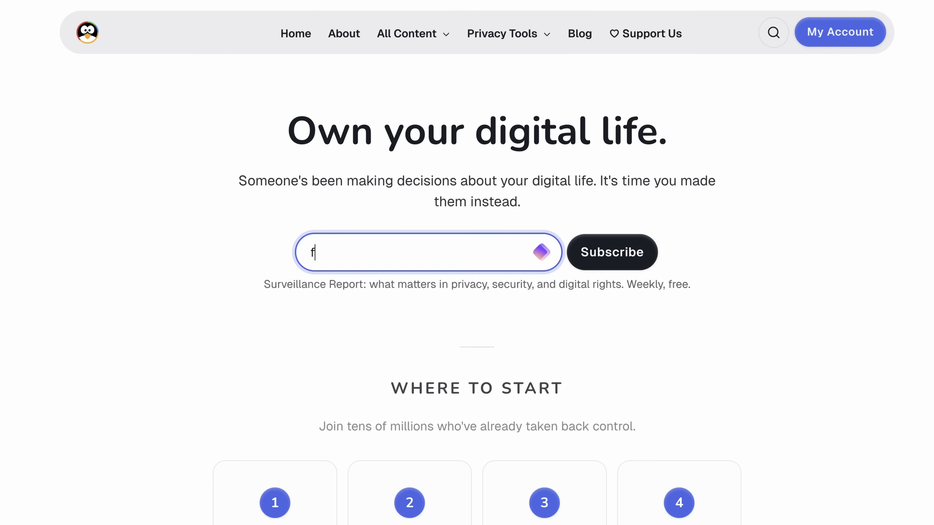
Enter an e-mail address in the newsletter sign-up field on the Techlore home page
type("ollowthe")
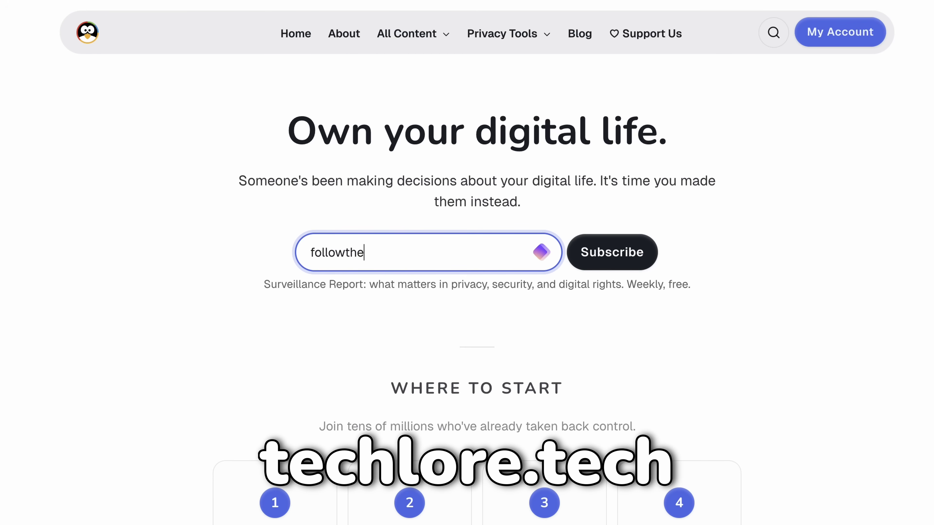